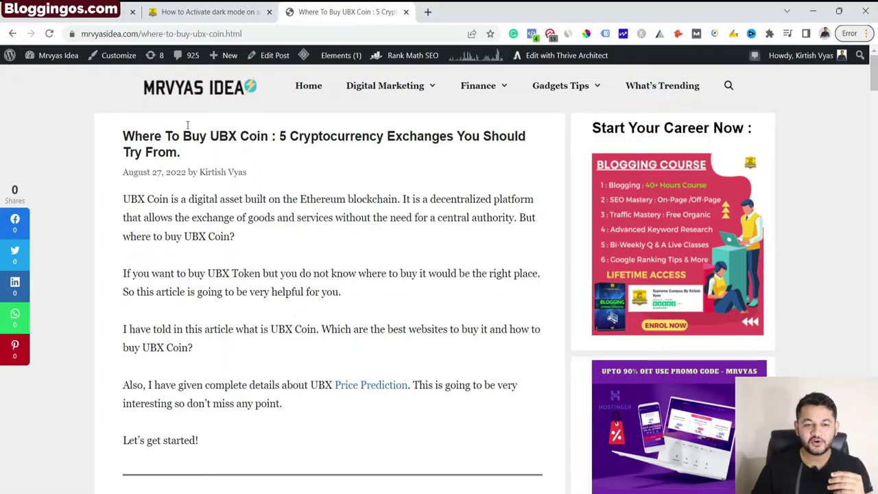
Open the Snapchat dark mode article and scroll through it
{"action": "left_click", "coordinate": [205, 12]}
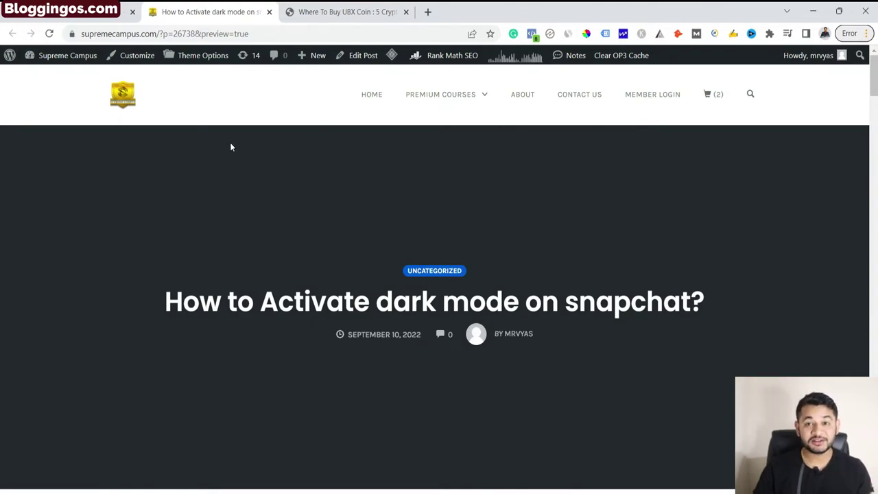
{"action": "scroll", "coordinate": [229, 145], "scroll_direction": "down", "scroll_amount": 5}
{"action": "scroll", "coordinate": [354, 251], "scroll_direction": "down", "scroll_amount": 3}
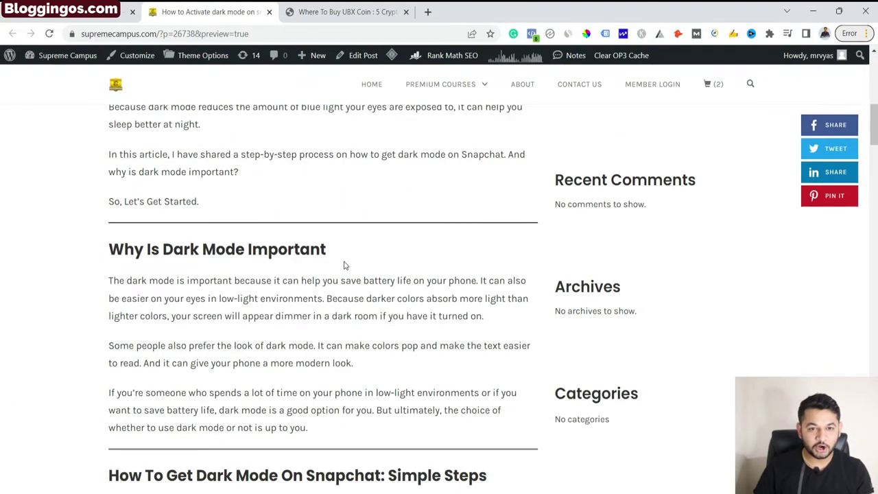
{"action": "scroll", "coordinate": [147, 307], "scroll_direction": "down", "scroll_amount": 3}
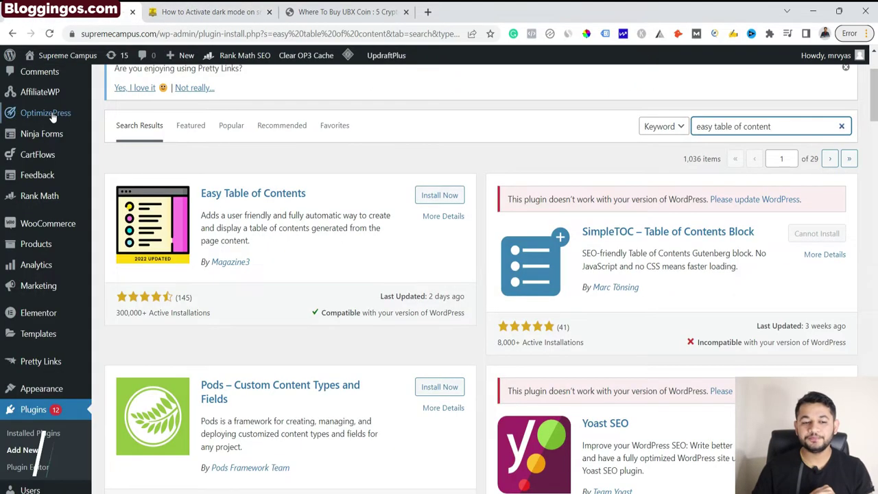
{"action": "scroll", "coordinate": [49, 112], "scroll_direction": "up", "scroll_amount": 2}
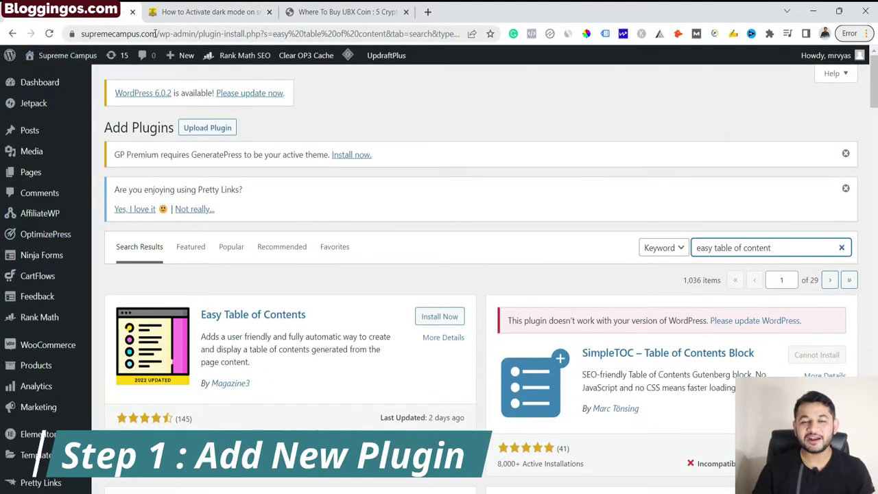
Install Easy Table of Contents from the 'easy table of content' results and activate it
{"action": "scroll", "coordinate": [59, 205], "scroll_direction": "down", "scroll_amount": 4}
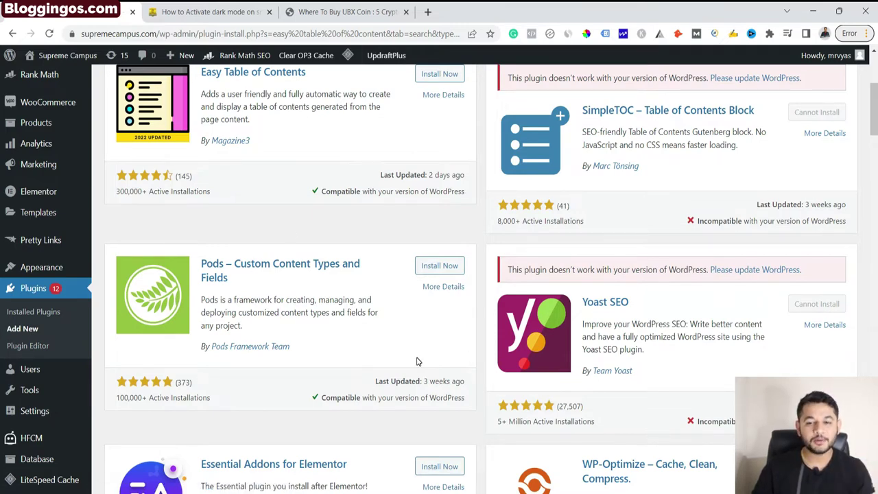
{"action": "scroll", "coordinate": [417, 362], "scroll_direction": "up", "scroll_amount": 4}
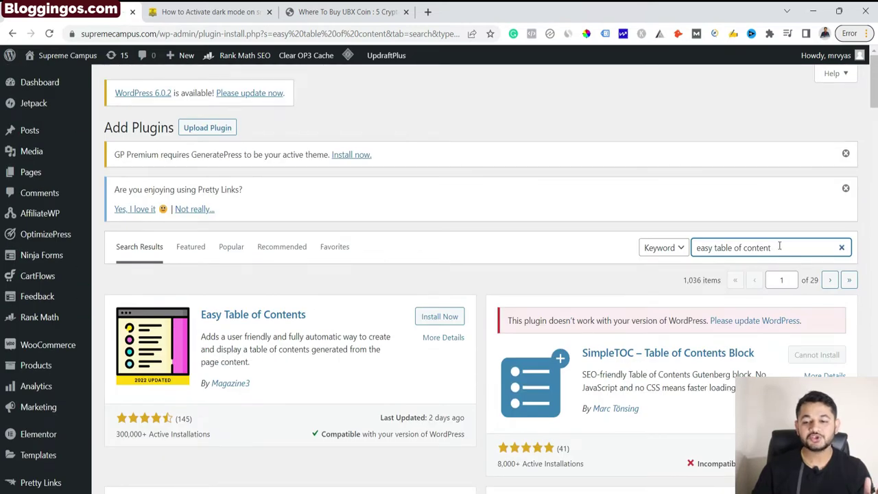
{"action": "left_click_drag", "start_coordinate": [779, 247], "coordinate": [695, 248]}
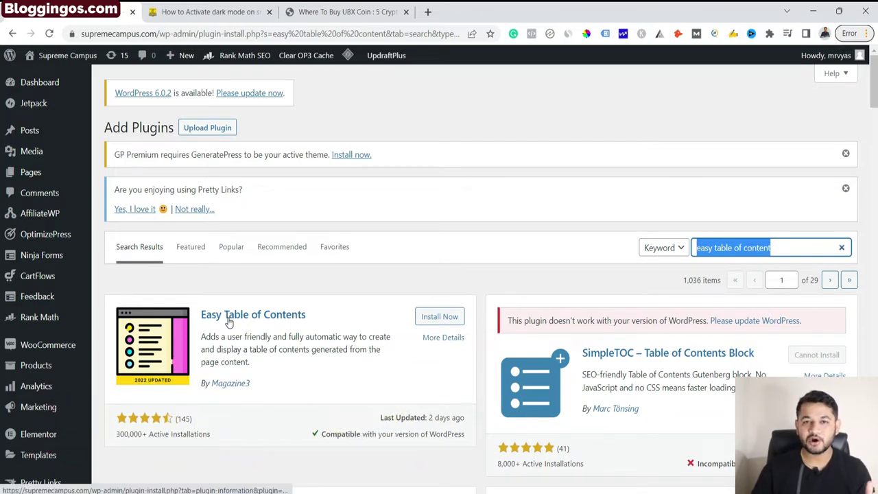
{"action": "left_click", "coordinate": [447, 316]}
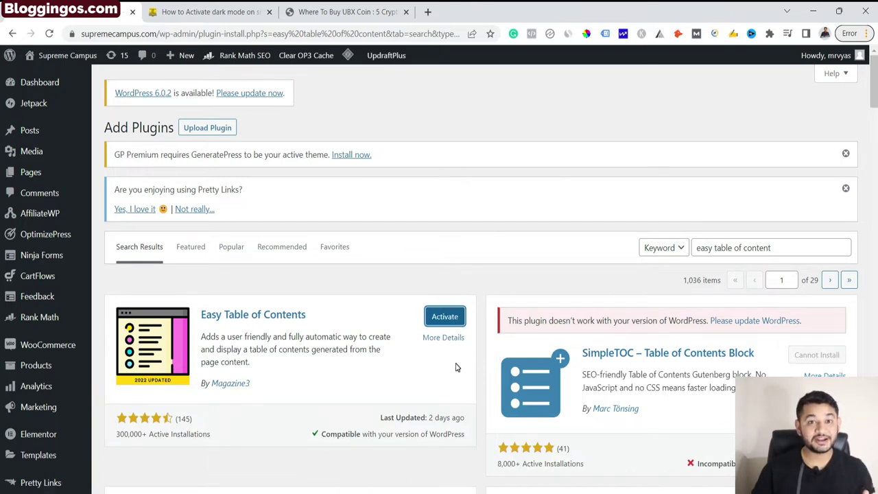
{"action": "left_click", "coordinate": [444, 317]}
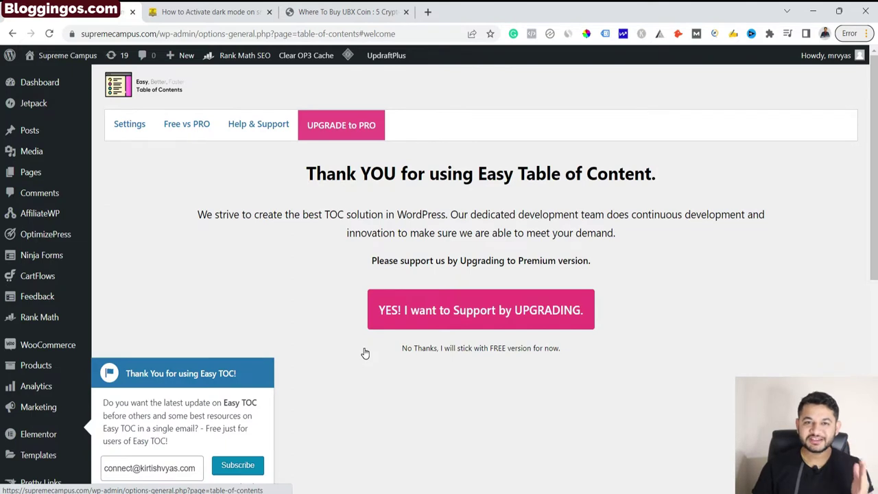
Keep the FREE version, dismiss the newsletter popup, and review the General settings
{"action": "left_click", "coordinate": [462, 353]}
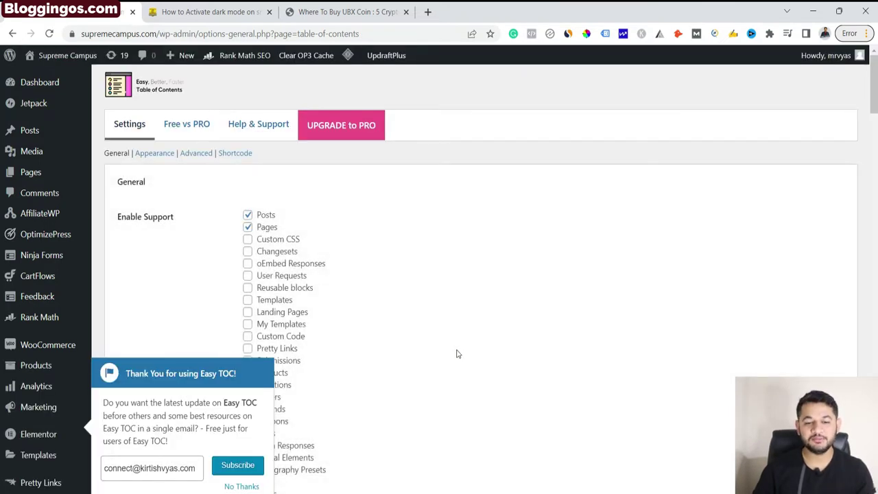
{"action": "left_click", "coordinate": [243, 484]}
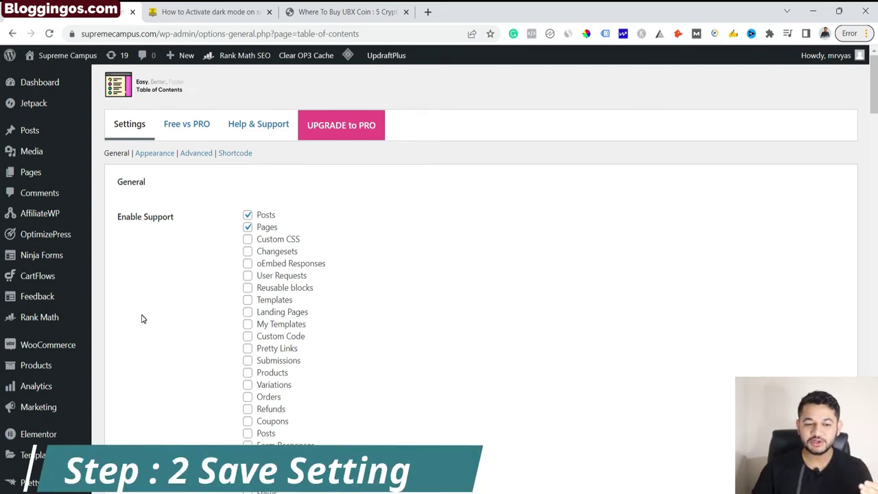
{"action": "scroll", "coordinate": [143, 319], "scroll_direction": "down", "scroll_amount": 6}
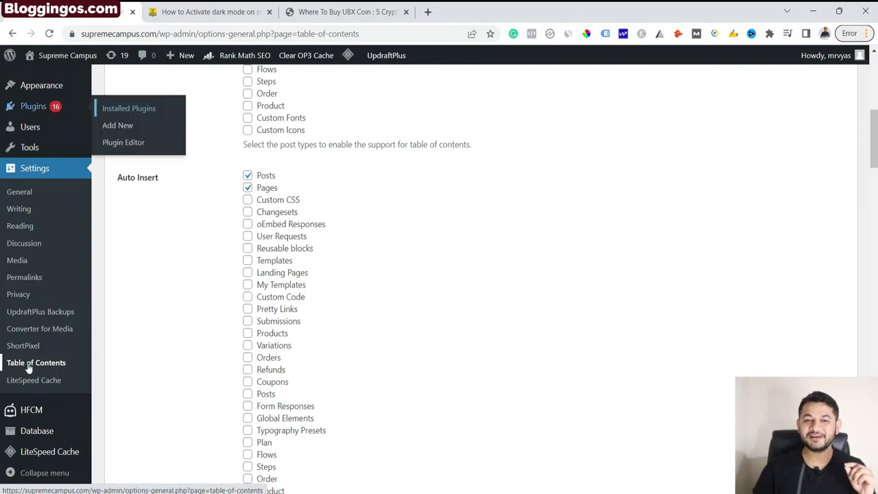
{"action": "scroll", "coordinate": [312, 436], "scroll_direction": "up", "scroll_amount": 5}
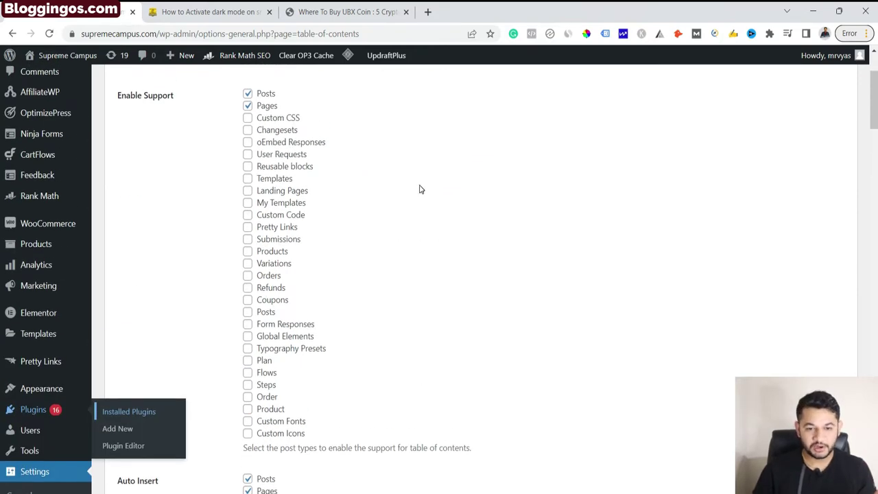
{"action": "scroll", "coordinate": [459, 254], "scroll_direction": "up", "scroll_amount": 2}
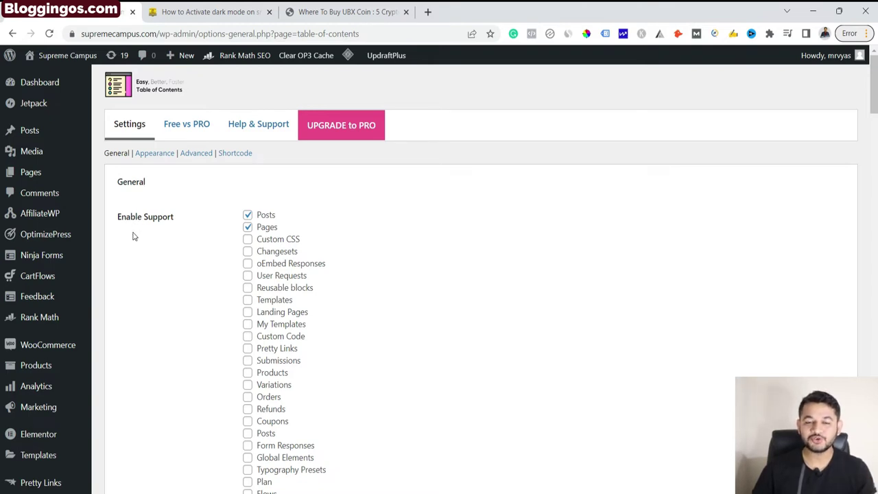
Keep Posts and untick Pages under both Enable Support and Auto Insert
{"action": "left_click", "coordinate": [247, 216]}
{"action": "left_click", "coordinate": [247, 228]}
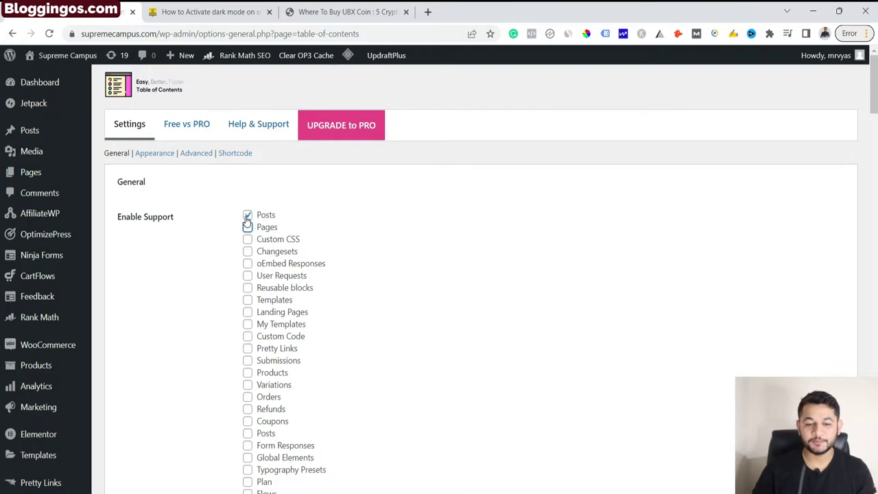
{"action": "scroll", "coordinate": [247, 220], "scroll_direction": "down", "scroll_amount": 2}
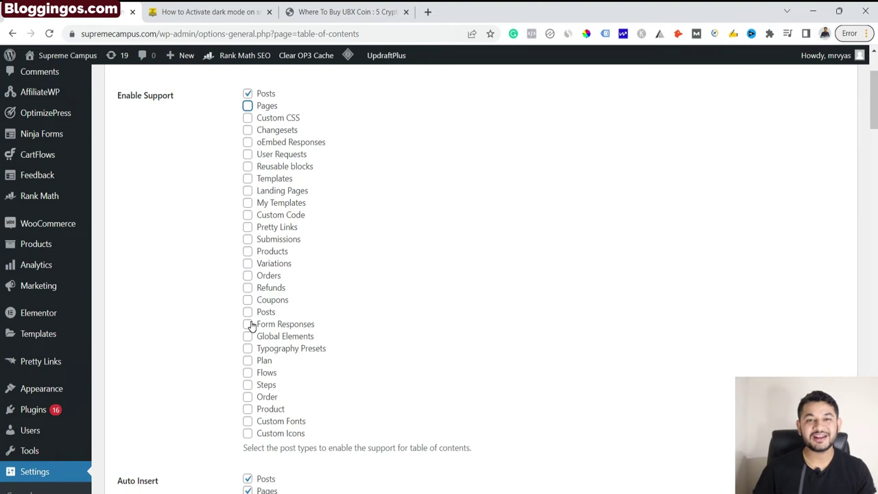
{"action": "scroll", "coordinate": [249, 324], "scroll_direction": "down", "scroll_amount": 4}
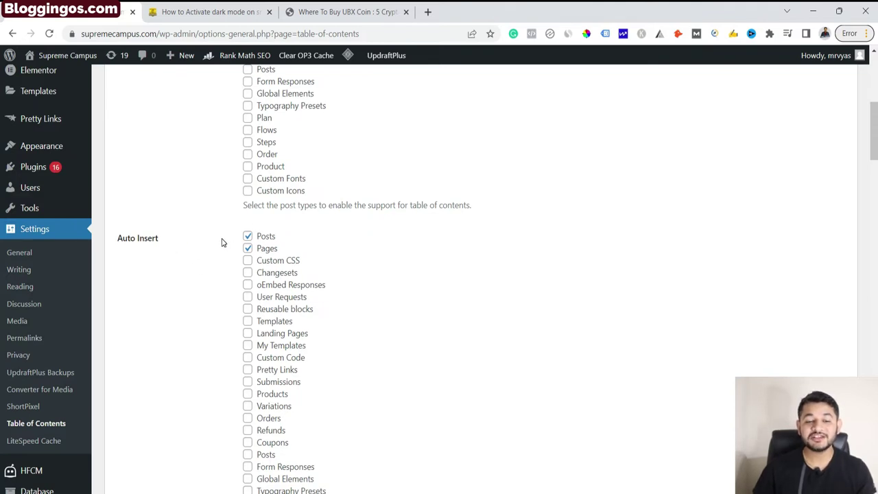
{"action": "left_click", "coordinate": [248, 248]}
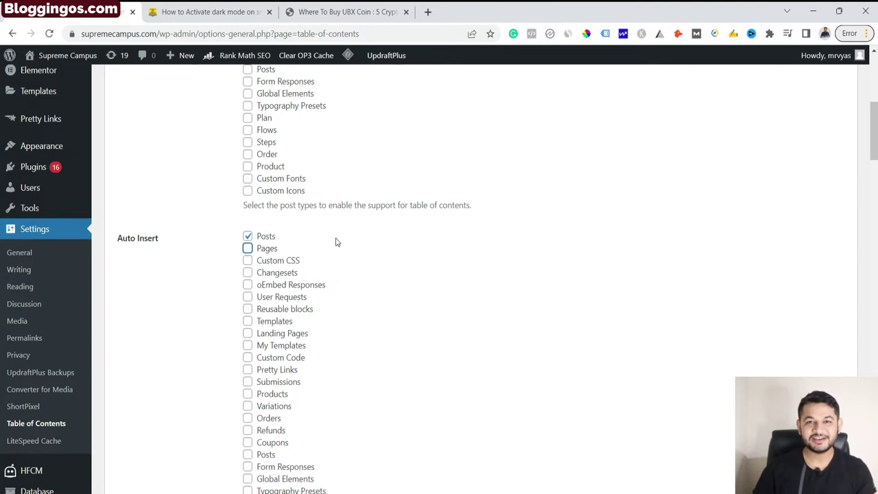
{"action": "scroll", "coordinate": [339, 249], "scroll_direction": "down", "scroll_amount": 5}
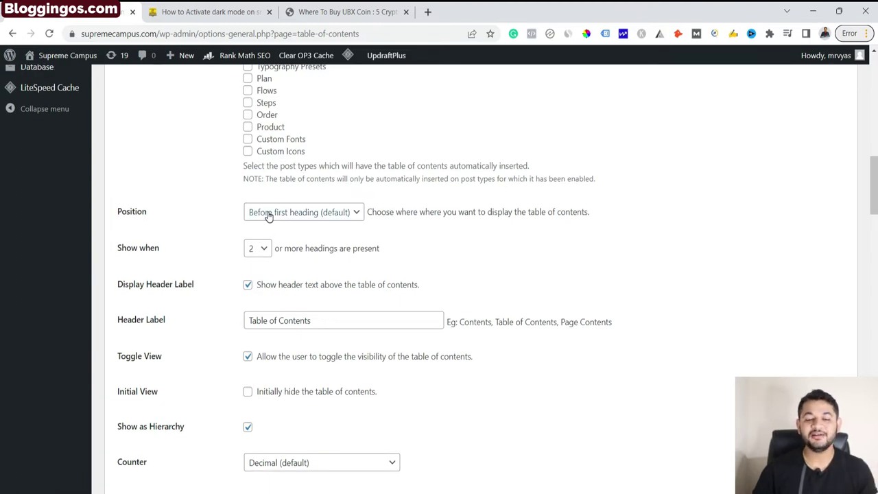
{"action": "left_click", "coordinate": [333, 12]}
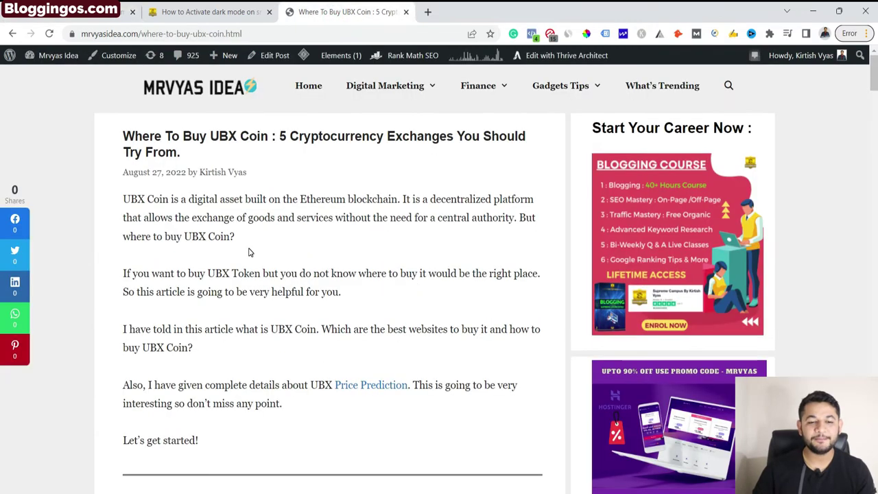
{"action": "scroll", "coordinate": [175, 199], "scroll_direction": "down", "scroll_amount": 4}
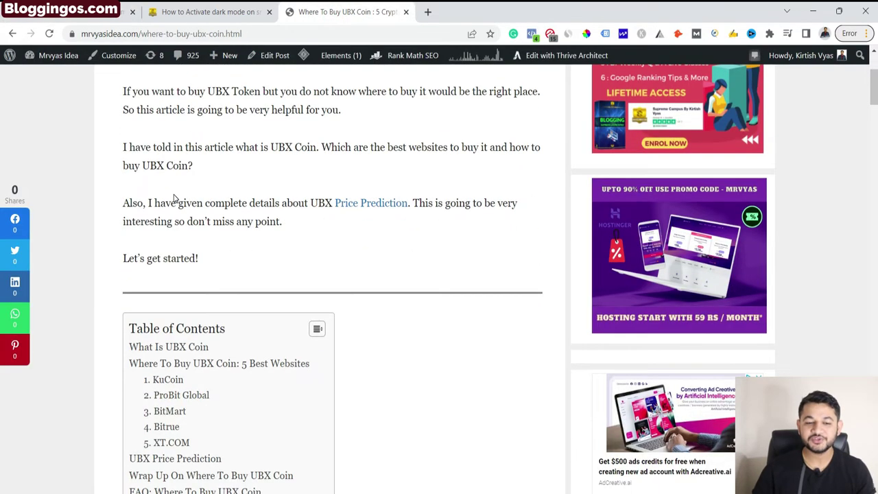
{"action": "scroll", "coordinate": [180, 257], "scroll_direction": "down", "scroll_amount": 3}
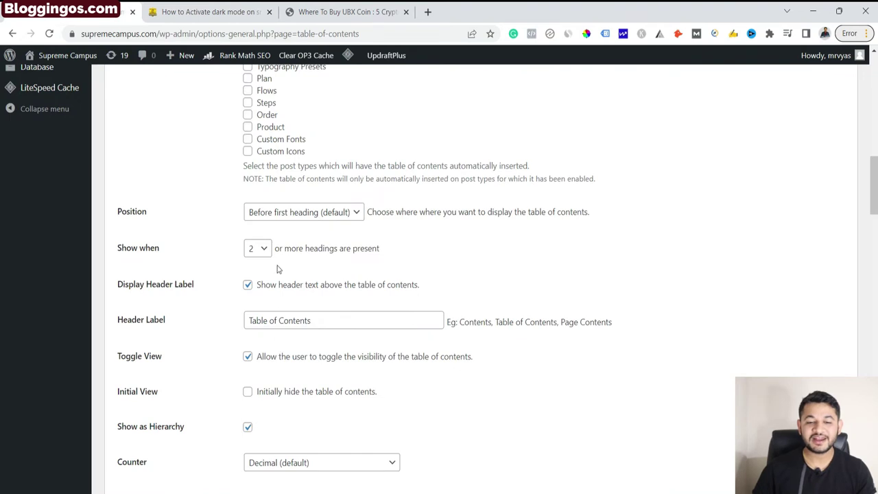
Keep Position at 'Before first heading (default)' and view the UBX Coin article
{"action": "left_click", "coordinate": [274, 212]}
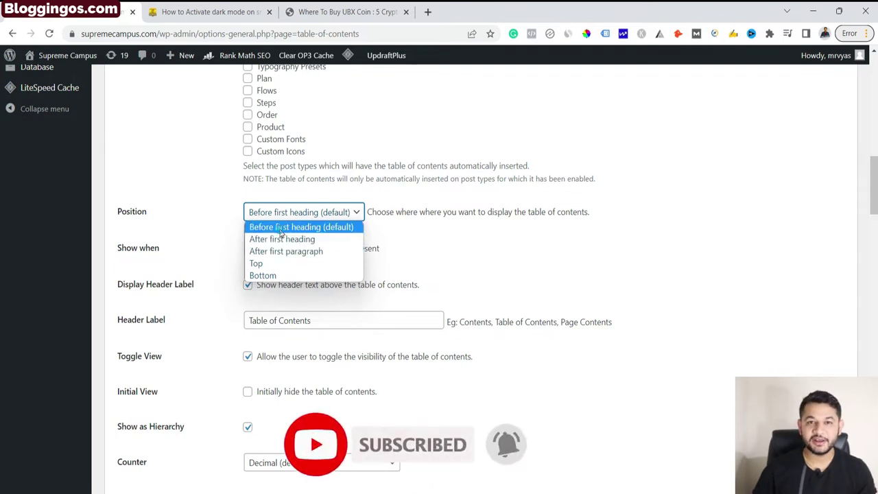
{"action": "left_click", "coordinate": [279, 232]}
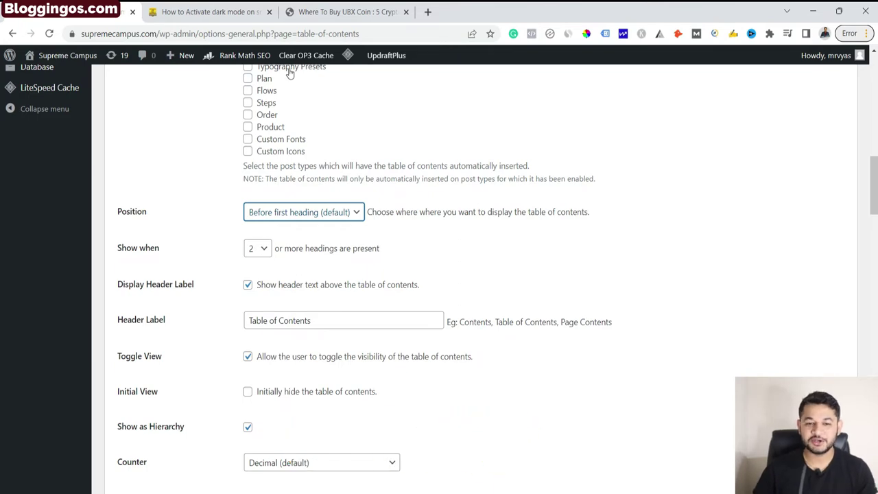
{"action": "left_click", "coordinate": [308, 13]}
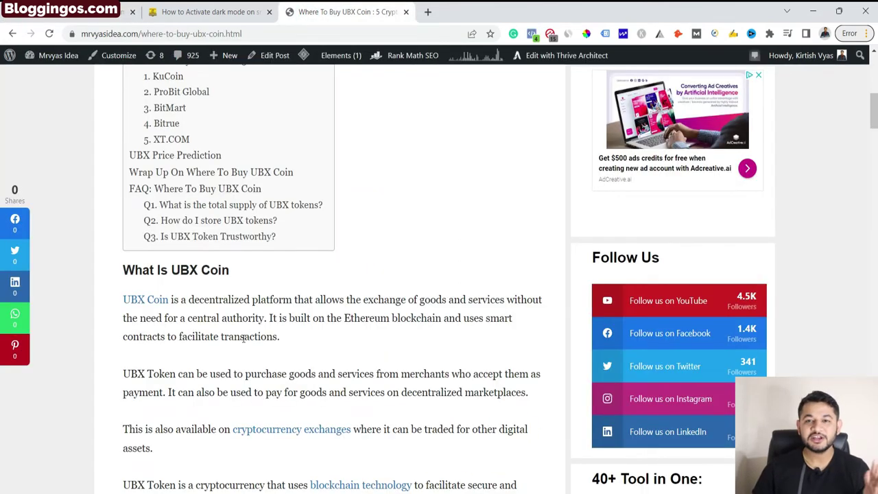
{"action": "scroll", "coordinate": [243, 338], "scroll_direction": "down", "scroll_amount": 9}
{"action": "left_click_drag", "start_coordinate": [189, 192], "coordinate": [137, 192]}
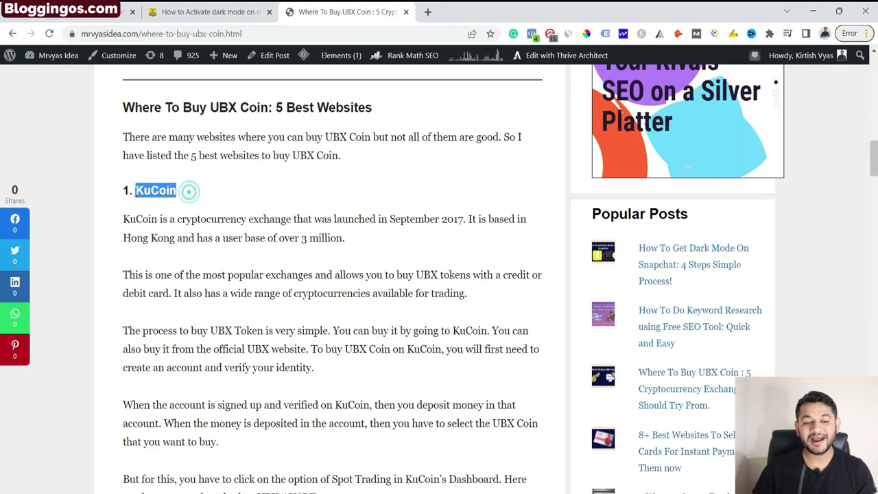
{"action": "scroll", "coordinate": [199, 267], "scroll_direction": "down", "scroll_amount": 5}
{"action": "left_click_drag", "start_coordinate": [226, 271], "coordinate": [122, 249]}
{"action": "scroll", "coordinate": [174, 289], "scroll_direction": "down", "scroll_amount": 4}
{"action": "left_click_drag", "start_coordinate": [188, 315], "coordinate": [123, 316]}
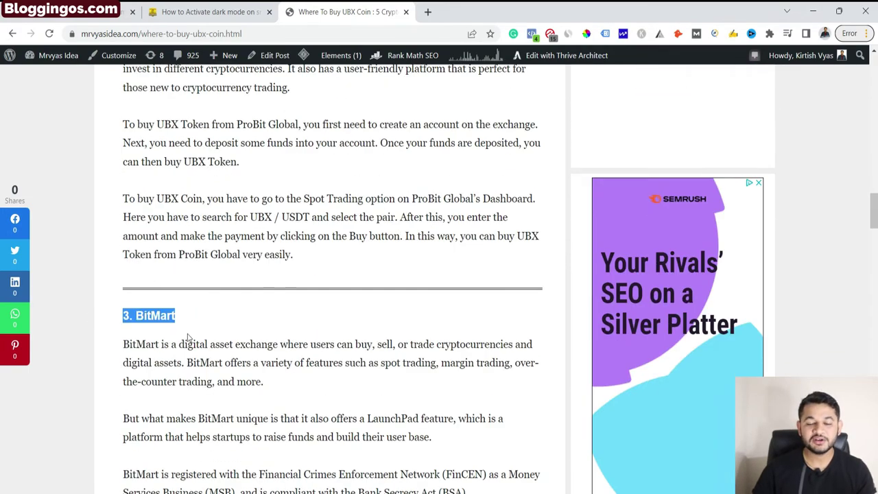
{"action": "scroll", "coordinate": [189, 343], "scroll_direction": "up", "scroll_amount": 5}
{"action": "scroll", "coordinate": [218, 349], "scroll_direction": "up", "scroll_amount": 15}
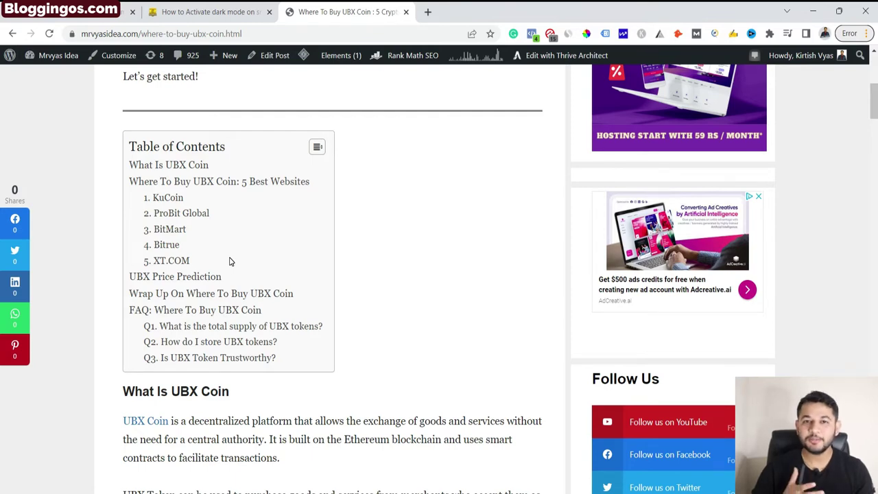
Compare the settings' Table of Contents header label with the UBX article's TOC title
{"action": "left_click", "coordinate": [166, 8]}
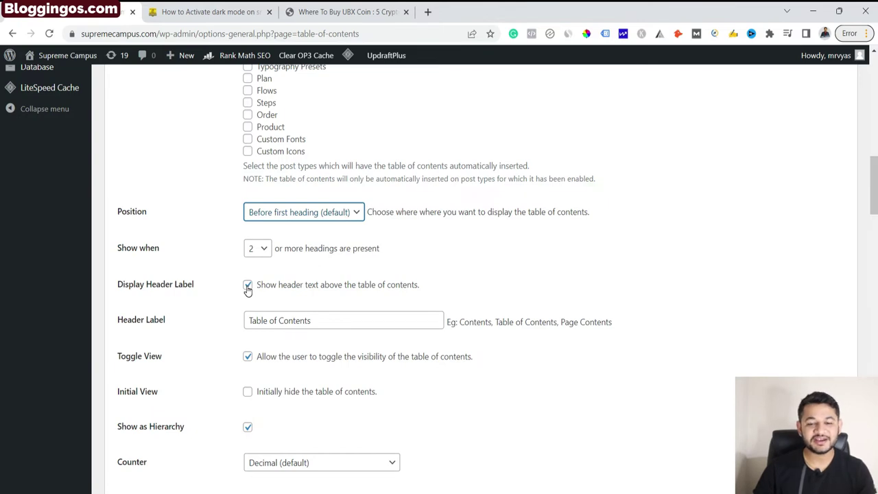
{"action": "left_click_drag", "start_coordinate": [317, 321], "coordinate": [240, 319]}
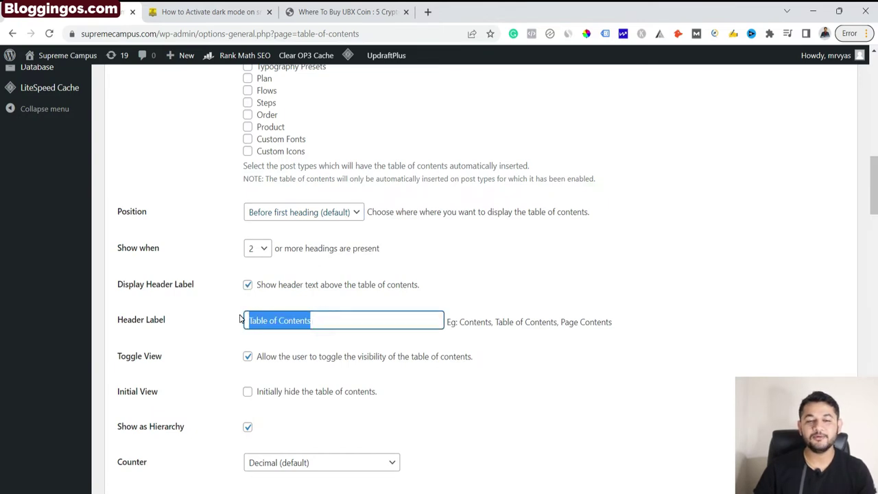
{"action": "left_click", "coordinate": [319, 12]}
{"action": "left_click_drag", "start_coordinate": [228, 145], "coordinate": [128, 146]}
{"action": "left_click", "coordinate": [81, 20]}
{"action": "scroll", "coordinate": [218, 379], "scroll_direction": "down", "scroll_amount": 1}
{"action": "scroll", "coordinate": [227, 257], "scroll_direction": "down", "scroll_amount": 2}
{"action": "scroll", "coordinate": [291, 364], "scroll_direction": "down", "scroll_amount": 2}
Check the UBX article's current TOC, then set the Counter style to Numeric
{"action": "left_click", "coordinate": [267, 220]}
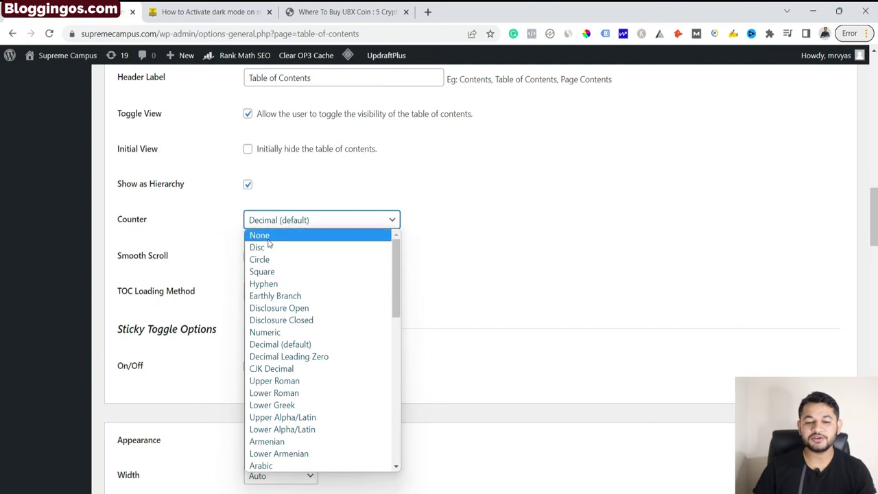
{"action": "left_click", "coordinate": [308, 12]}
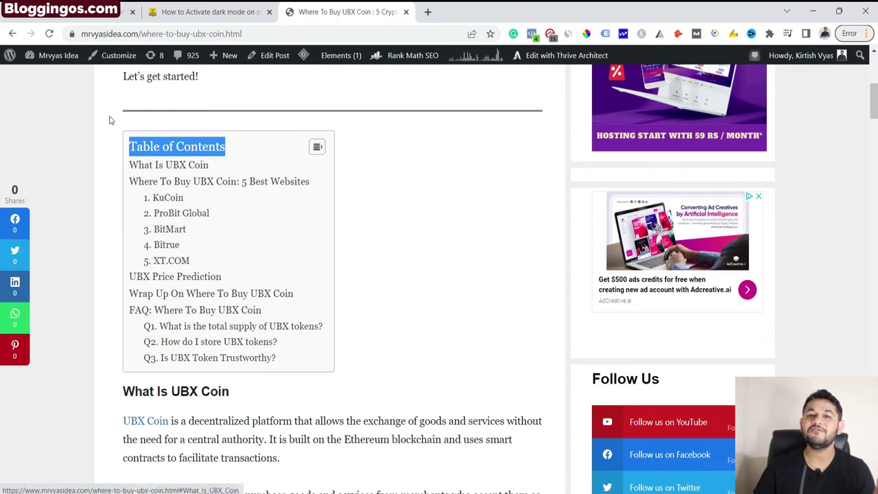
{"action": "left_click", "coordinate": [54, 19]}
{"action": "left_click", "coordinate": [266, 219]}
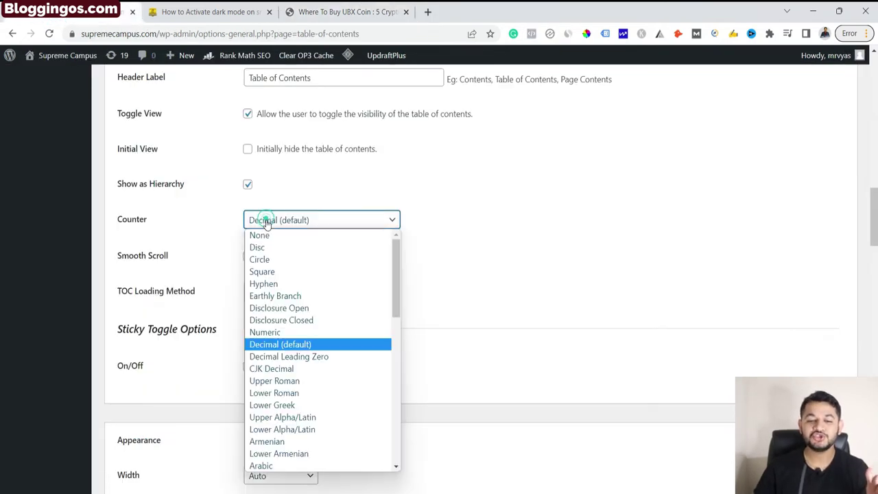
{"action": "left_click", "coordinate": [267, 334]}
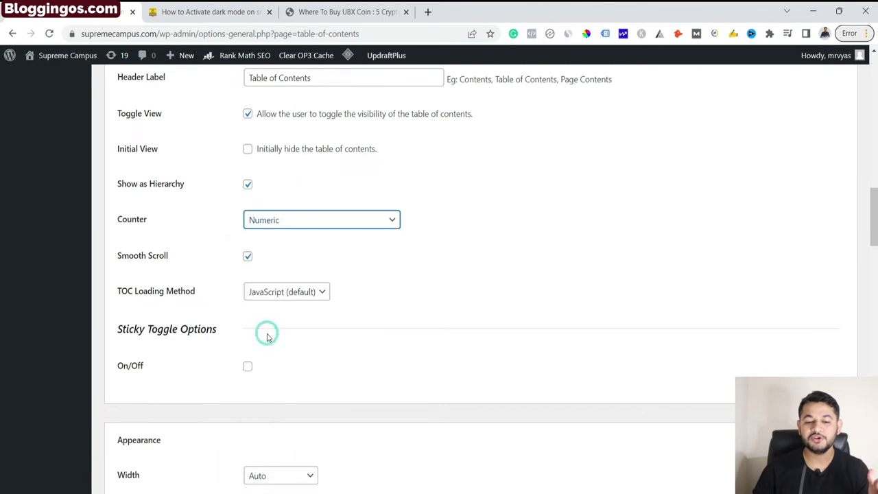
Save the table of contents settings and view the UBX Coin article's numbered TOC
{"action": "scroll", "coordinate": [405, 319], "scroll_direction": "down", "scroll_amount": 5}
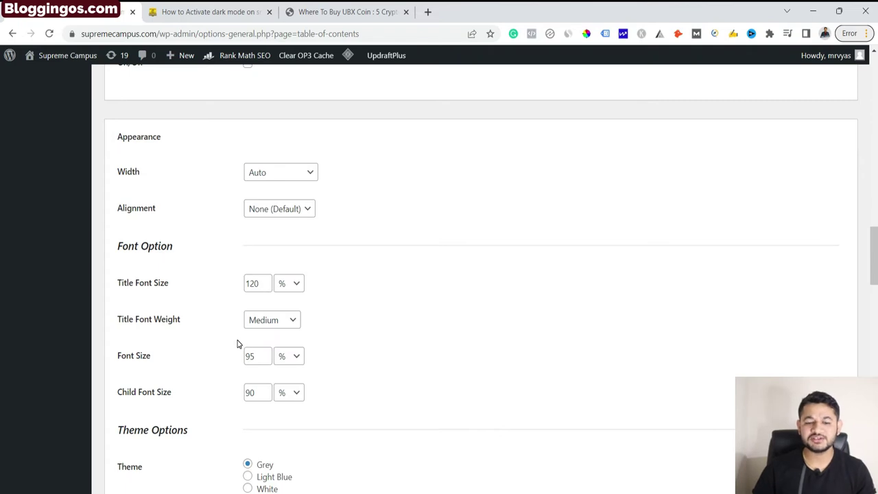
{"action": "scroll", "coordinate": [237, 343], "scroll_direction": "down", "scroll_amount": 7}
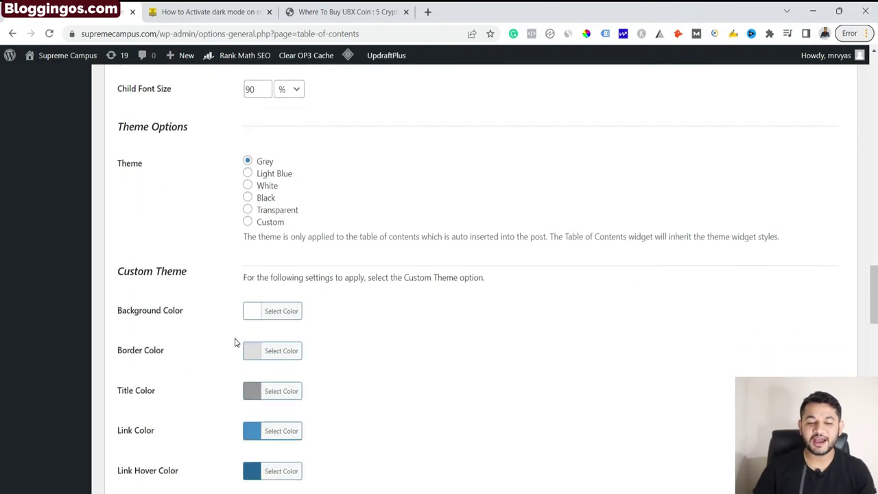
{"action": "scroll", "coordinate": [236, 342], "scroll_direction": "down", "scroll_amount": 10}
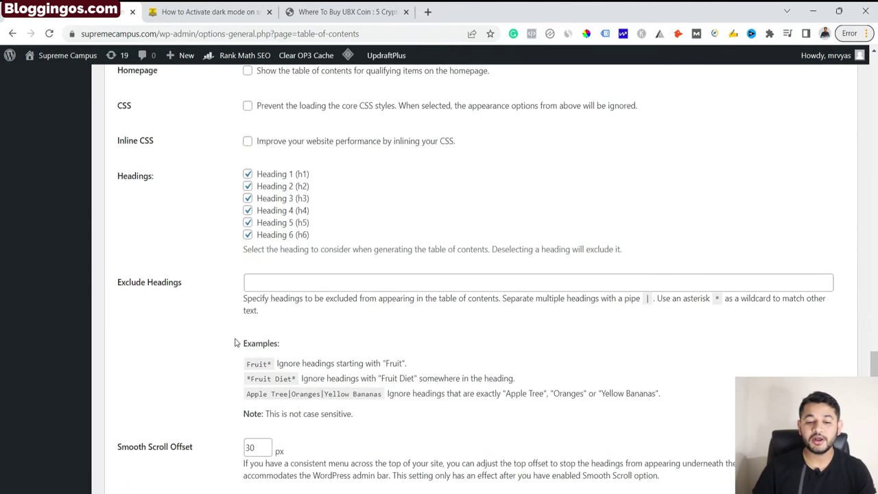
{"action": "scroll", "coordinate": [238, 343], "scroll_direction": "down", "scroll_amount": 10}
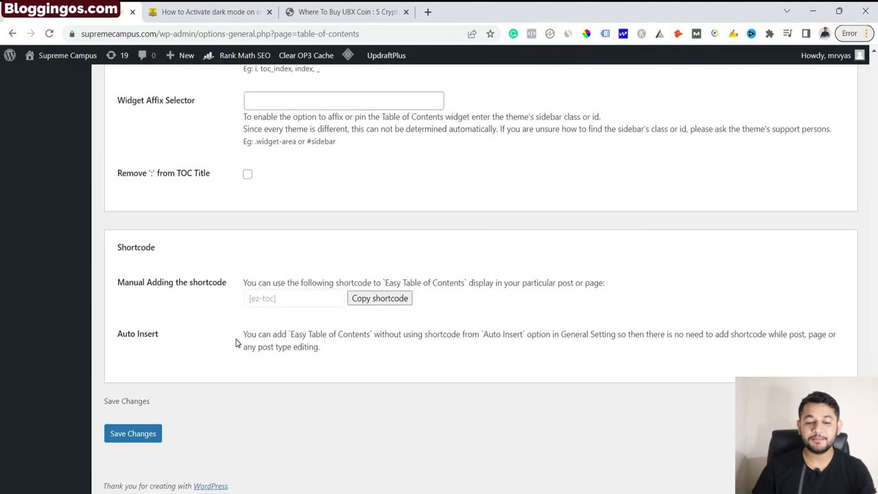
{"action": "left_click", "coordinate": [146, 437]}
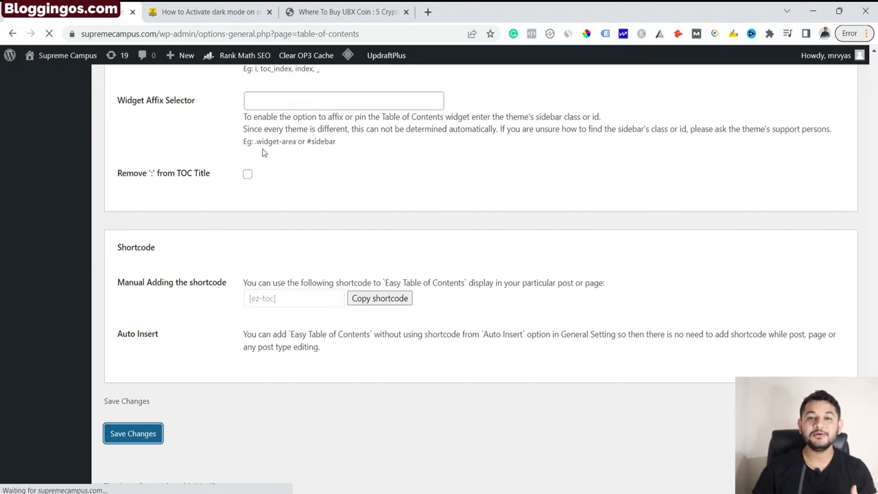
{"action": "left_click", "coordinate": [299, 14]}
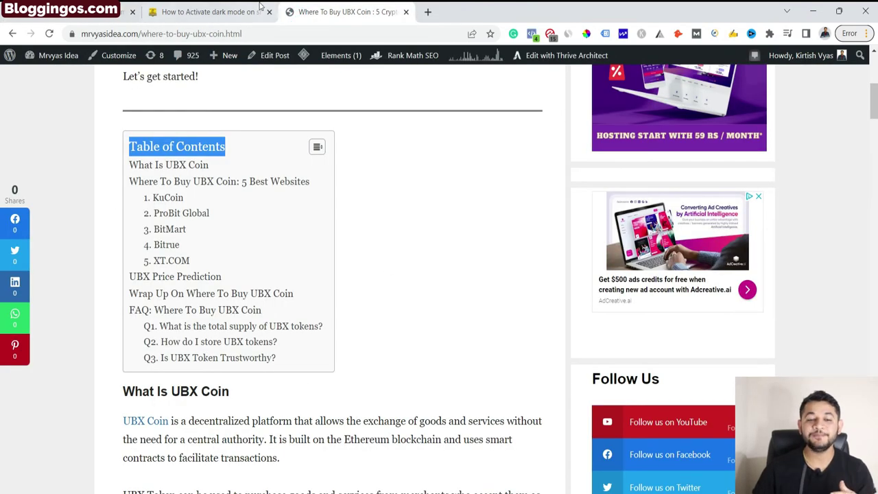
Reload the dark-mode post preview to show the numbered table of contents
{"action": "left_click", "coordinate": [223, 12]}
{"action": "scroll", "coordinate": [264, 277], "scroll_direction": "up", "scroll_amount": 10}
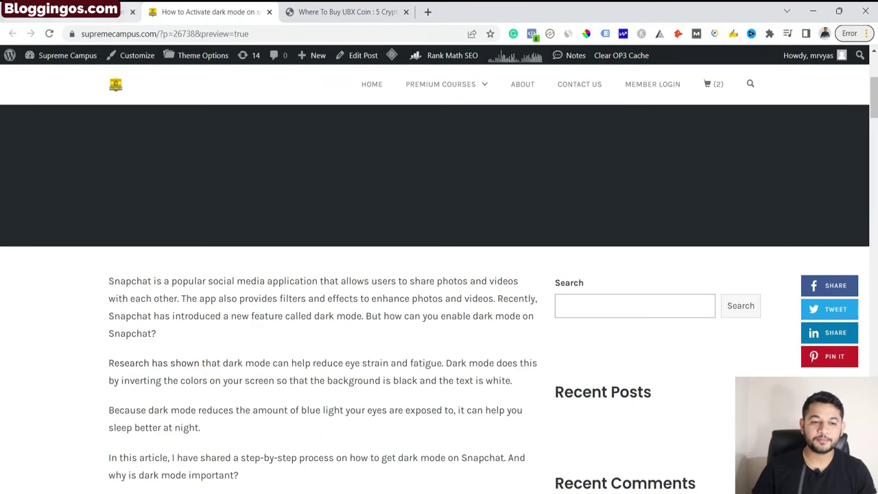
{"action": "key", "text": "ctrl+1"}
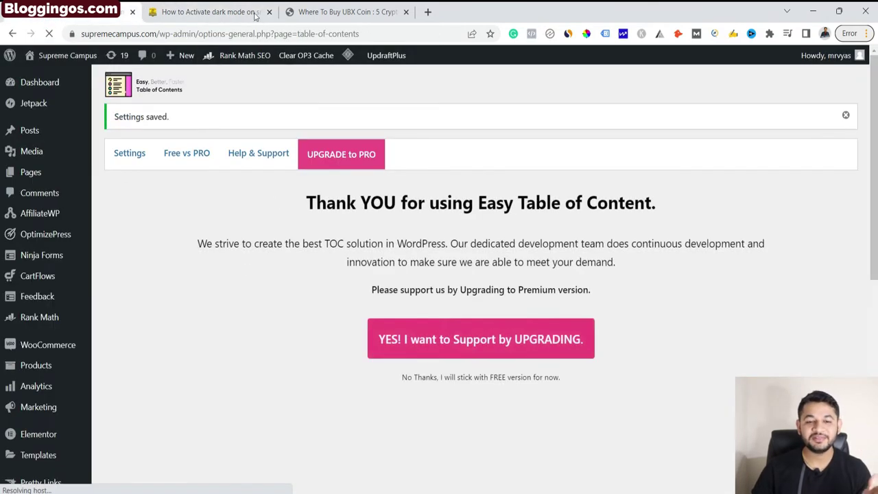
{"action": "left_click", "coordinate": [210, 13]}
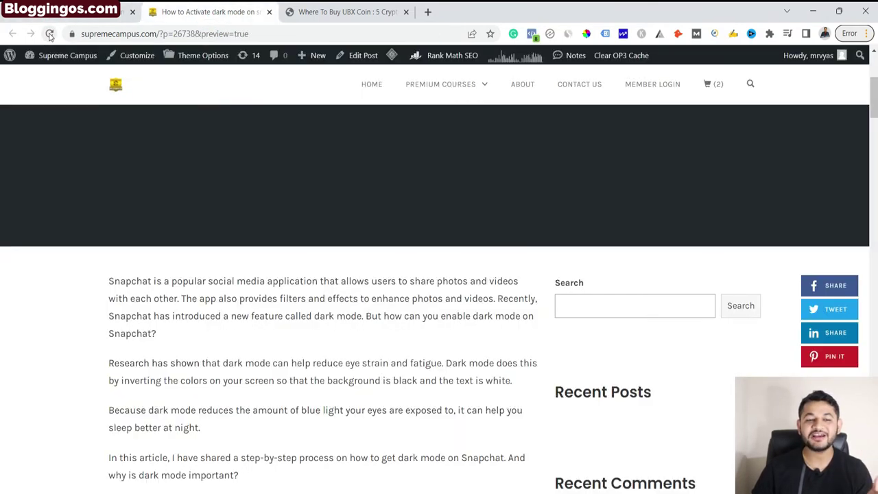
{"action": "left_click", "coordinate": [50, 35]}
{"action": "scroll", "coordinate": [124, 205], "scroll_direction": "down", "scroll_amount": 5}
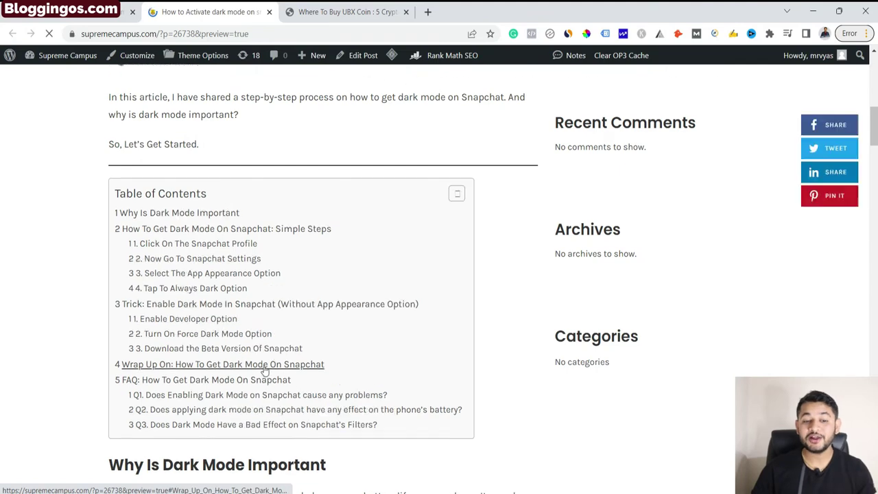
{"action": "scroll", "coordinate": [190, 226], "scroll_direction": "down", "scroll_amount": 5}
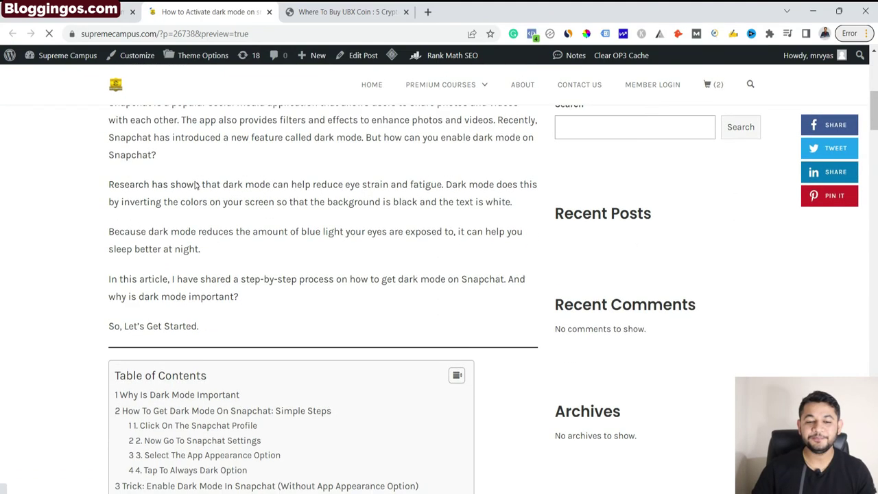
{"action": "scroll", "coordinate": [189, 228], "scroll_direction": "down", "scroll_amount": 3}
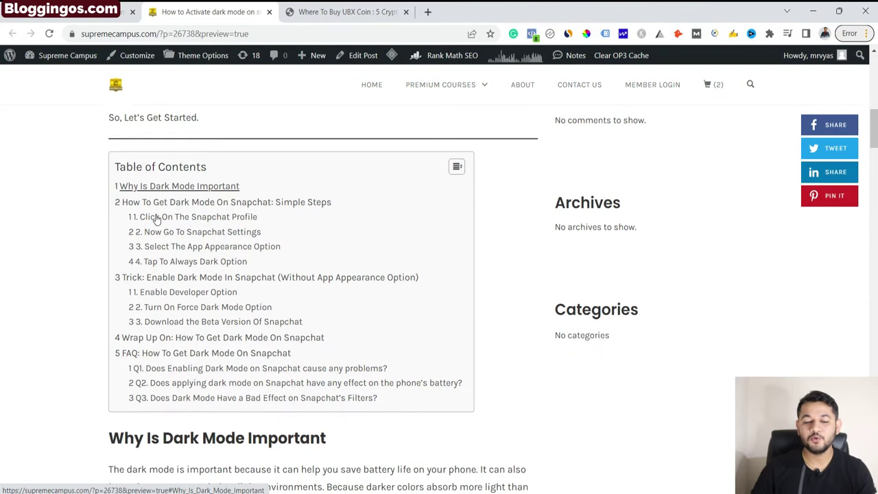
{"action": "scroll", "coordinate": [155, 216], "scroll_direction": "down", "scroll_amount": 2}
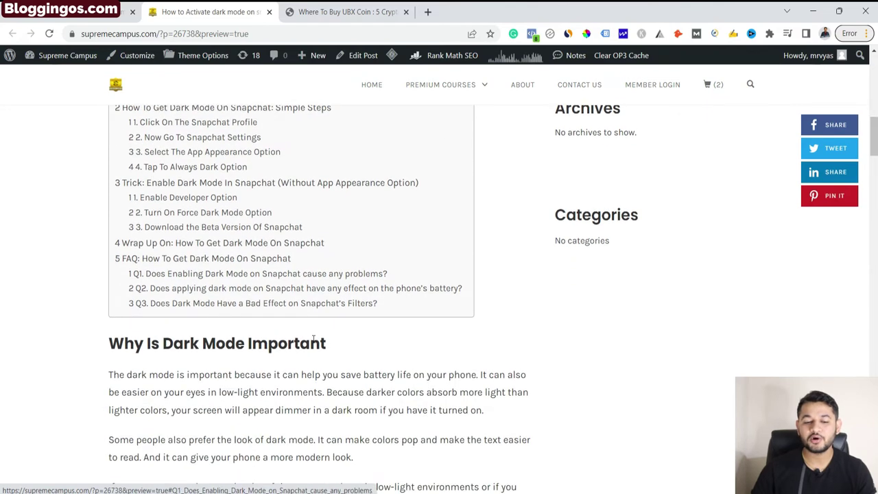
Follow the 'How To Get Dark Mode' TOC link and check the heading it reaches
{"action": "left_click", "coordinate": [155, 110]}
{"action": "left_click_drag", "start_coordinate": [165, 266], "coordinate": [230, 278]}
{"action": "scroll", "coordinate": [355, 247], "scroll_direction": "down", "scroll_amount": 2}
{"action": "left_click_drag", "start_coordinate": [330, 257], "coordinate": [102, 250]}
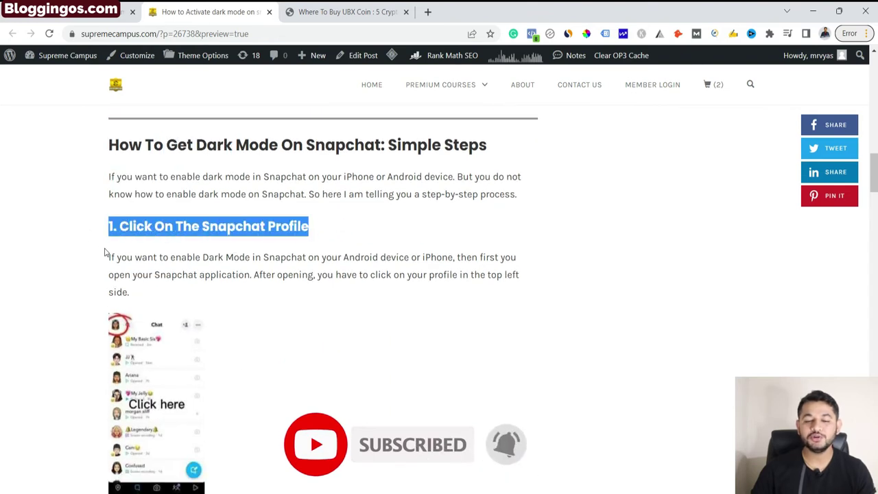
{"action": "scroll", "coordinate": [109, 251], "scroll_direction": "up", "scroll_amount": 6}
{"action": "scroll", "coordinate": [110, 250], "scroll_direction": "up", "scroll_amount": 2}
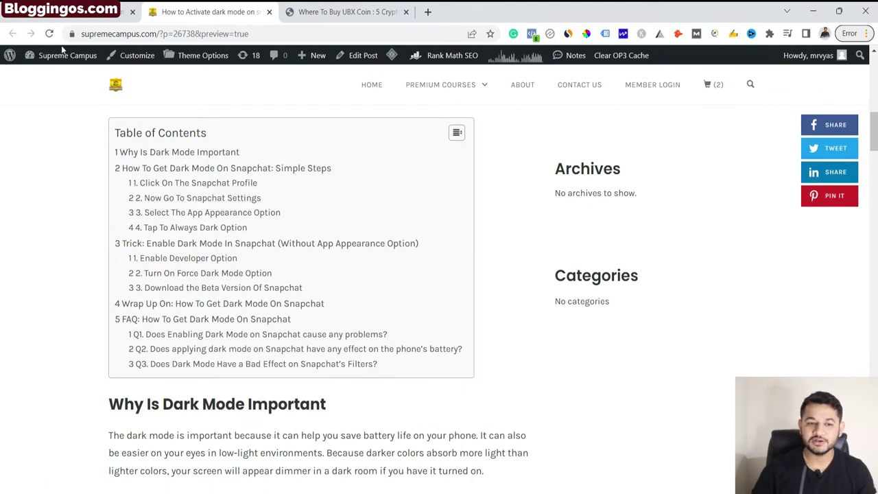
Change the Counter dropdown from Numeric to None and save the settings
{"action": "left_click", "coordinate": [59, 19]}
{"action": "scroll", "coordinate": [331, 348], "scroll_direction": "down", "scroll_amount": 8}
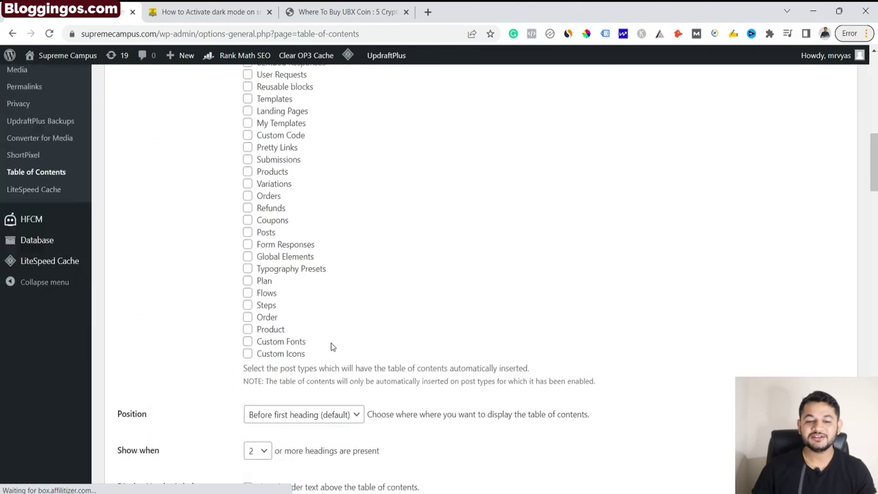
{"action": "scroll", "coordinate": [331, 347], "scroll_direction": "down", "scroll_amount": 8}
{"action": "scroll", "coordinate": [288, 251], "scroll_direction": "down", "scroll_amount": 1}
{"action": "left_click", "coordinate": [288, 251]}
{"action": "left_click", "coordinate": [274, 259]}
{"action": "scroll", "coordinate": [362, 325], "scroll_direction": "down", "scroll_amount": 20}
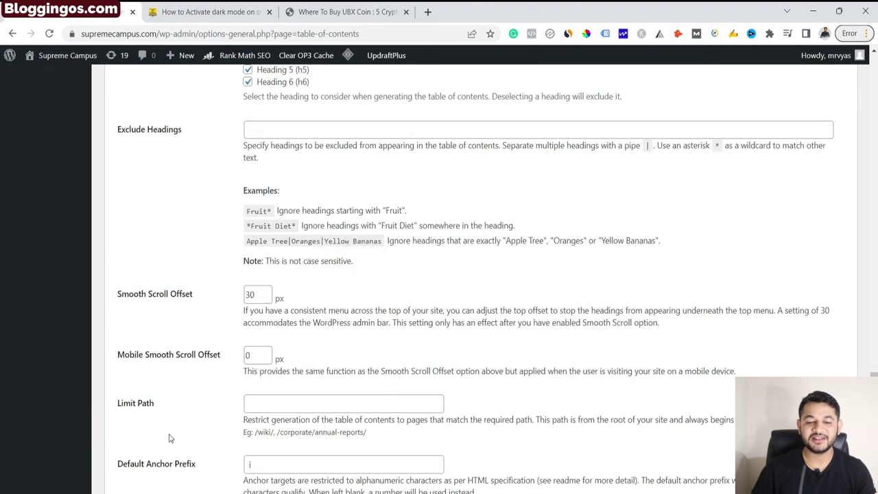
{"action": "scroll", "coordinate": [172, 432], "scroll_direction": "down", "scroll_amount": 7}
{"action": "left_click", "coordinate": [145, 440]}
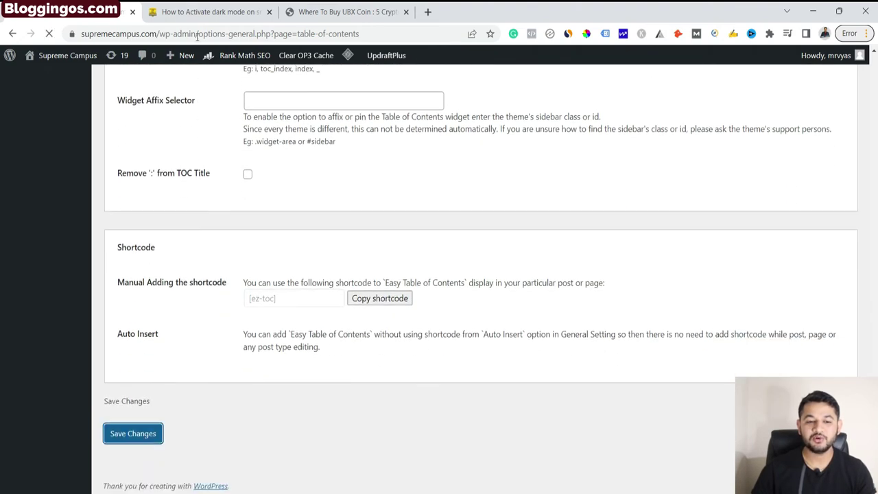
{"action": "left_click", "coordinate": [206, 12]}
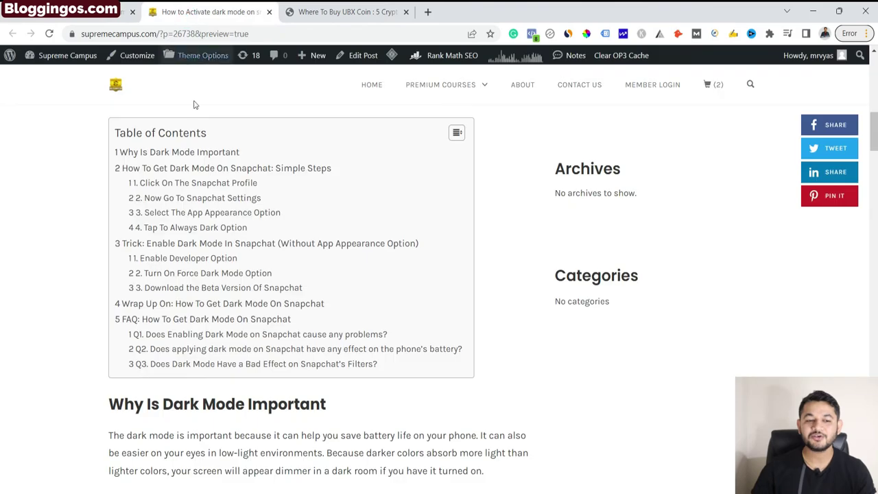
Reload the preview and test the 'Click On The Snapchat Profile' TOC link
{"action": "left_click", "coordinate": [49, 34]}
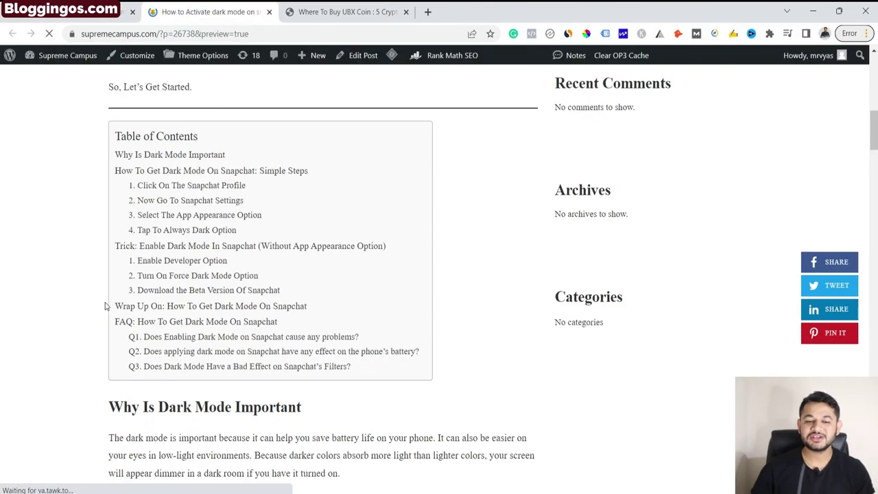
{"action": "left_click", "coordinate": [129, 190]}
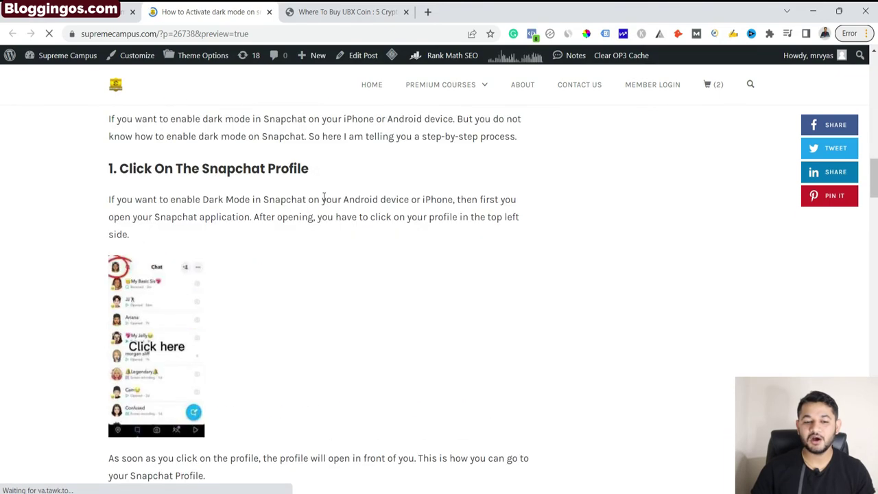
{"action": "scroll", "coordinate": [87, 186], "scroll_direction": "up", "scroll_amount": 10}
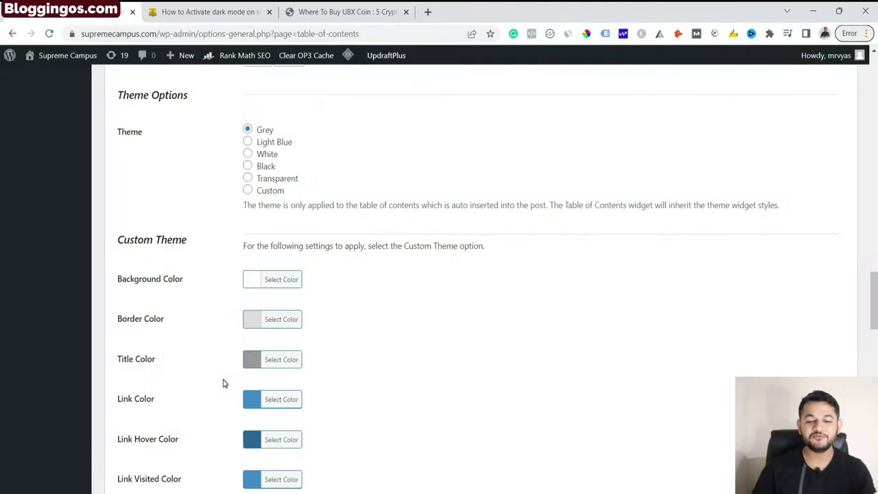
Reload the dark-mode post preview so the table of contents covers only Heading 1–3
{"action": "scroll", "coordinate": [224, 384], "scroll_direction": "down", "scroll_amount": 8}
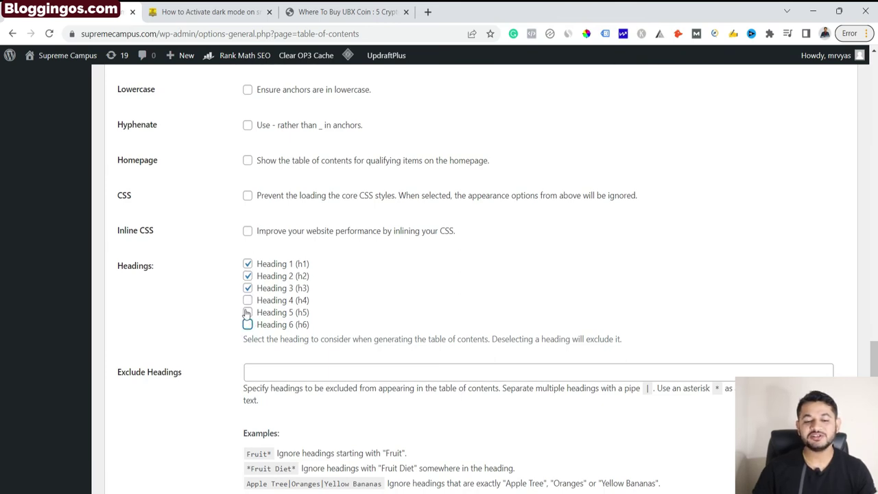
{"action": "scroll", "coordinate": [246, 312], "scroll_direction": "down", "scroll_amount": 10}
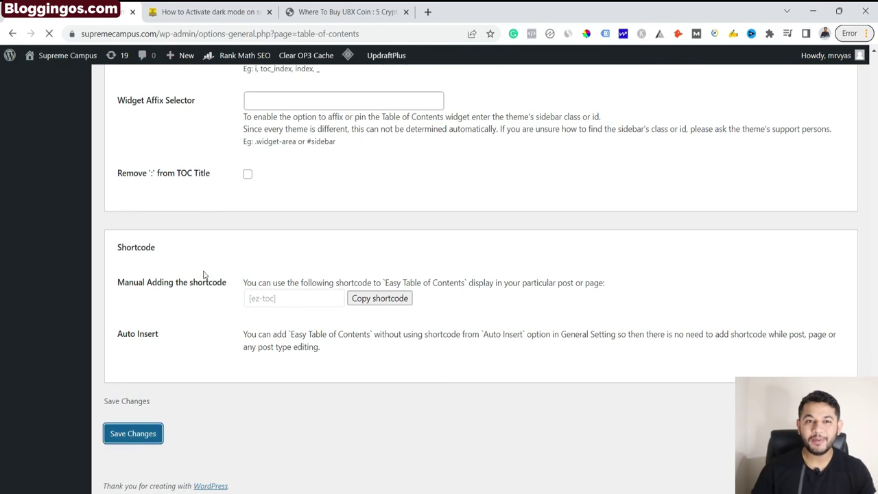
{"action": "left_click", "coordinate": [236, 12]}
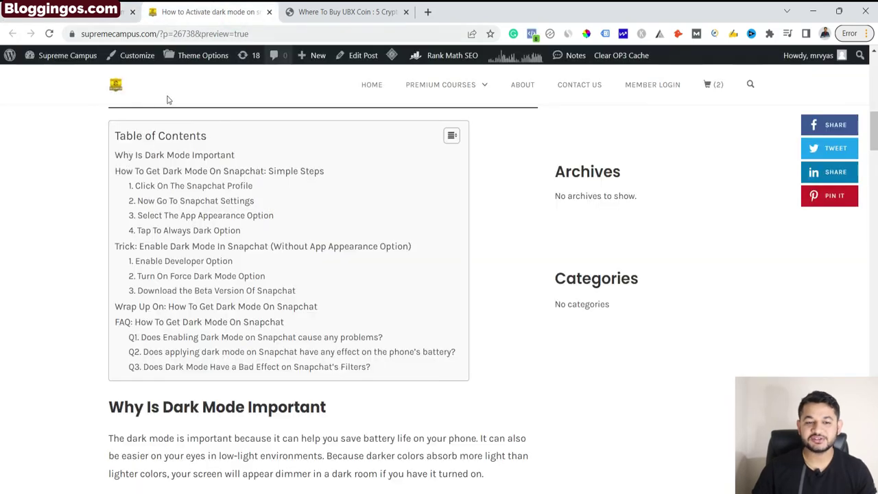
{"action": "left_click", "coordinate": [49, 33]}
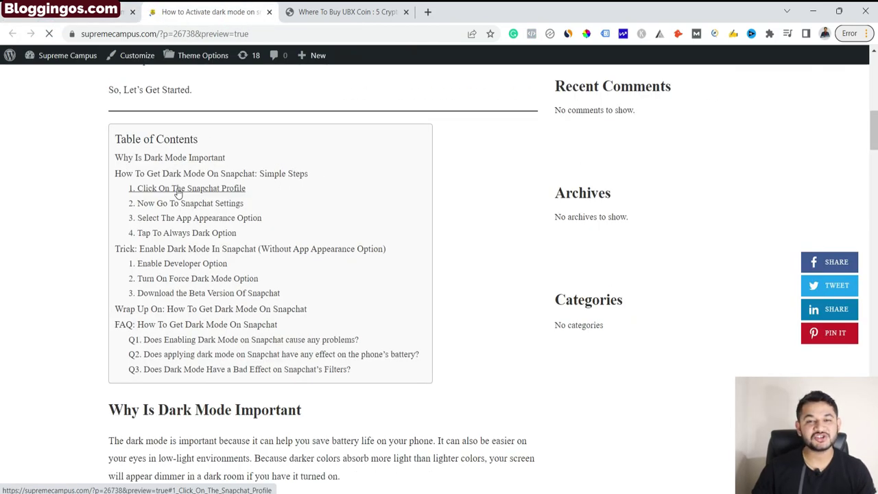